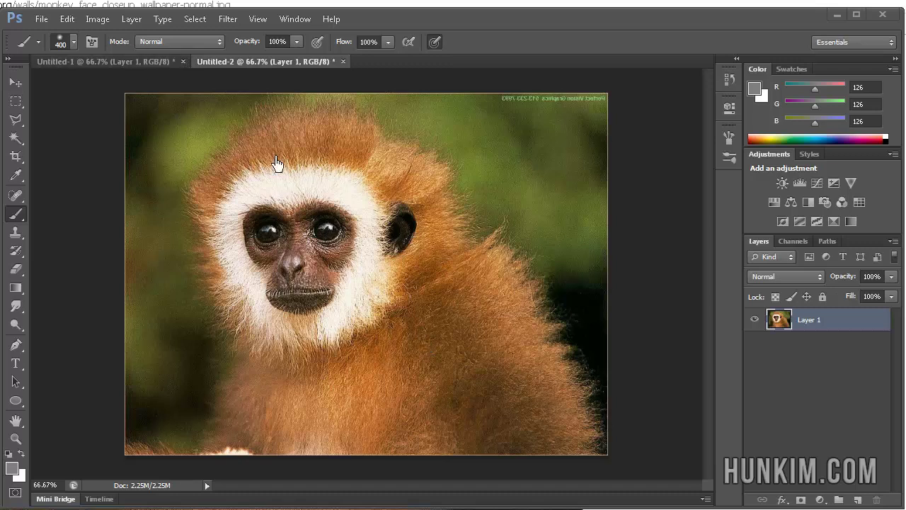
# - Compare the lion and monkey images, then flip the monkey photo horizontally
pyautogui.click(142, 64)
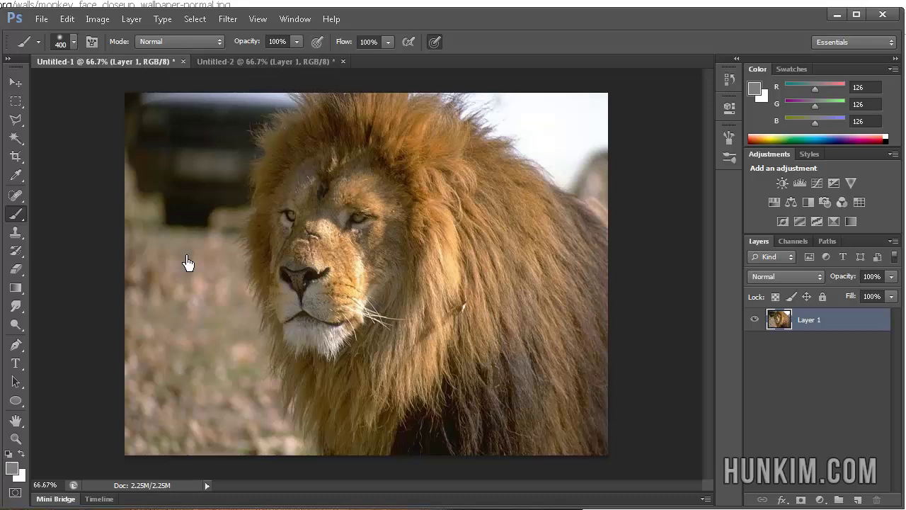
pyautogui.click(264, 62)
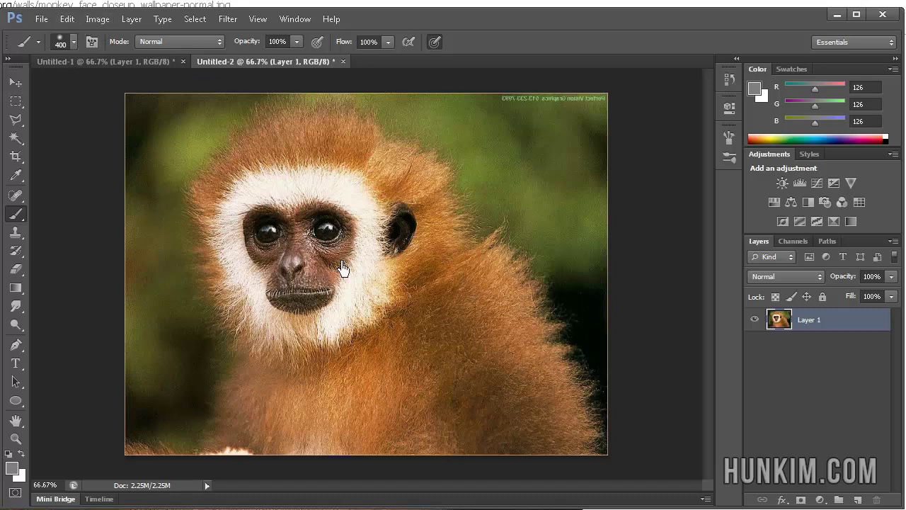
pyautogui.click(68, 20)
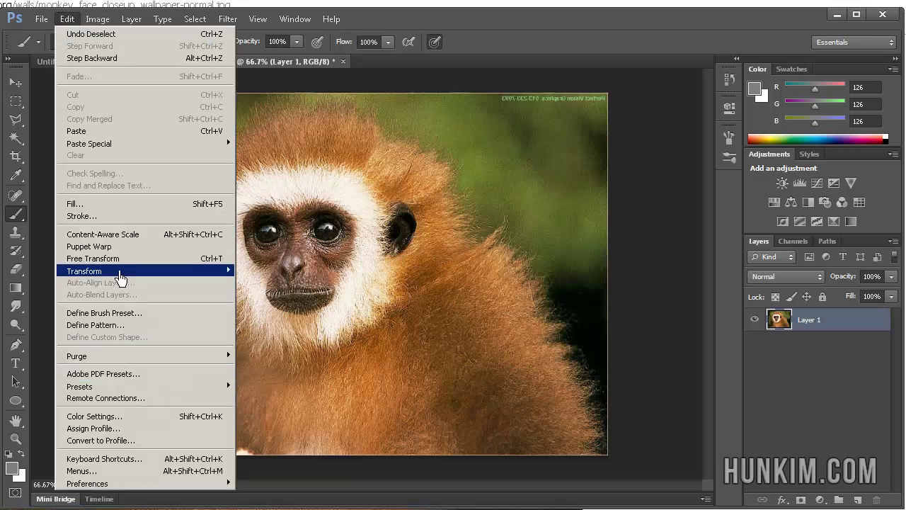
pyautogui.moveTo(121, 272)
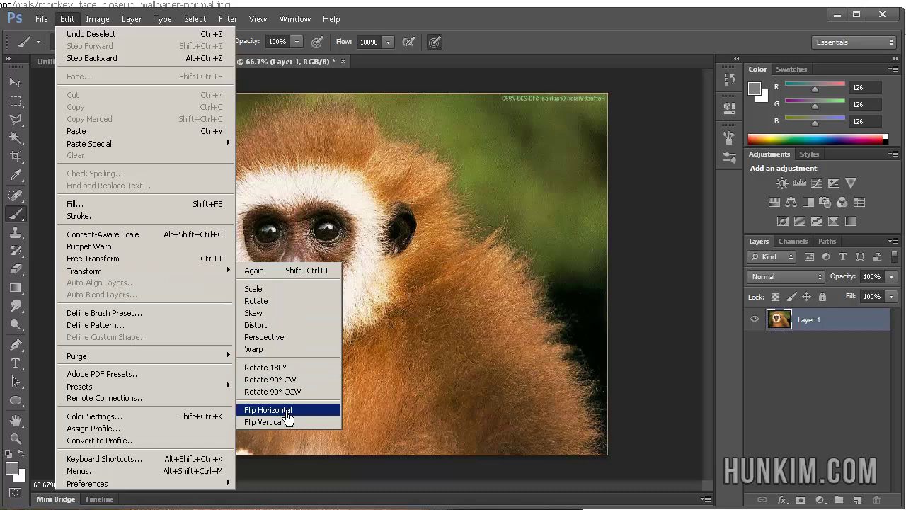
pyautogui.click(285, 411)
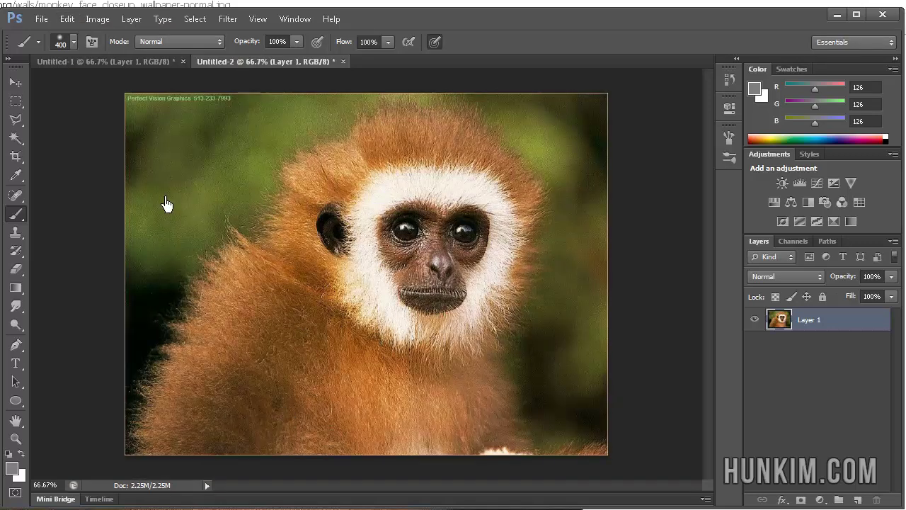
# - Flip the monkey photo back to its original orientation and return to the lion image Untitled-1
pyautogui.click(67, 19)
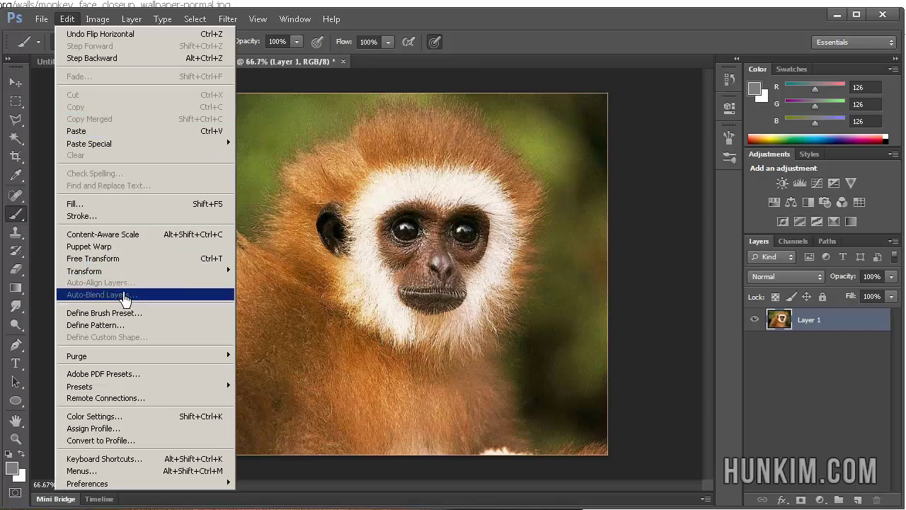
pyautogui.moveTo(121, 272)
pyautogui.click(320, 409)
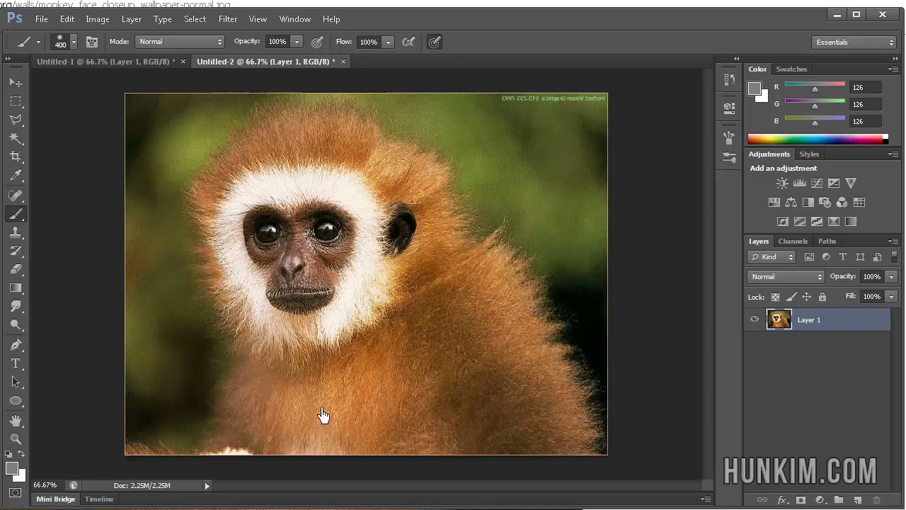
pyautogui.click(136, 61)
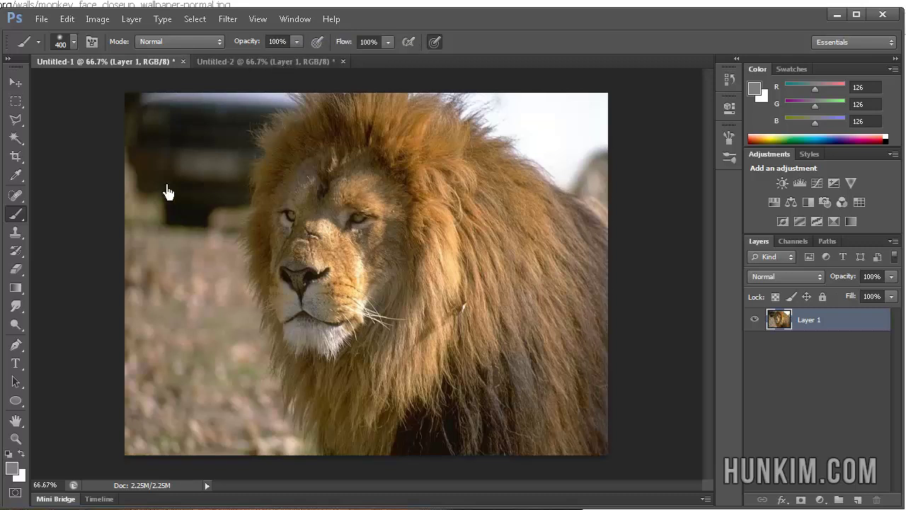
# - Select all of the monkey image and paste it into the lion image as Layer 2
pyautogui.click(247, 65)
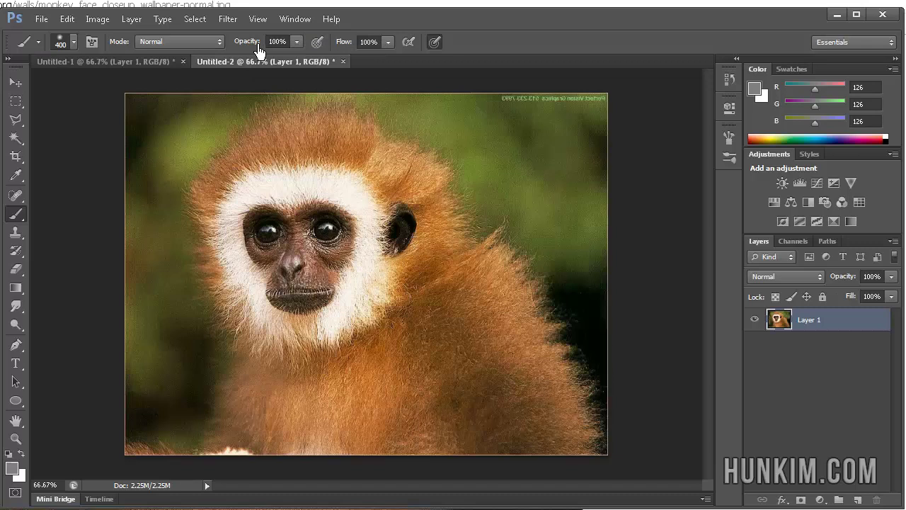
pyautogui.hotkey('ctrl', 'a')
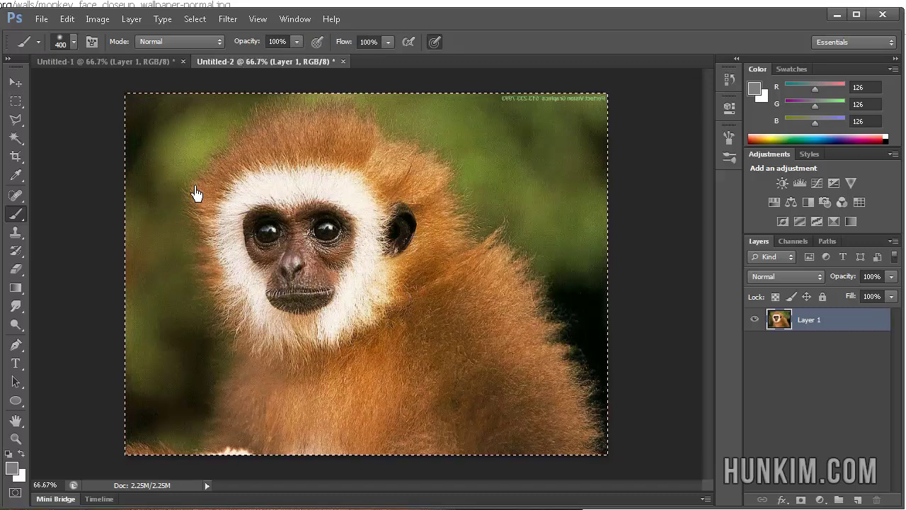
pyautogui.click(135, 63)
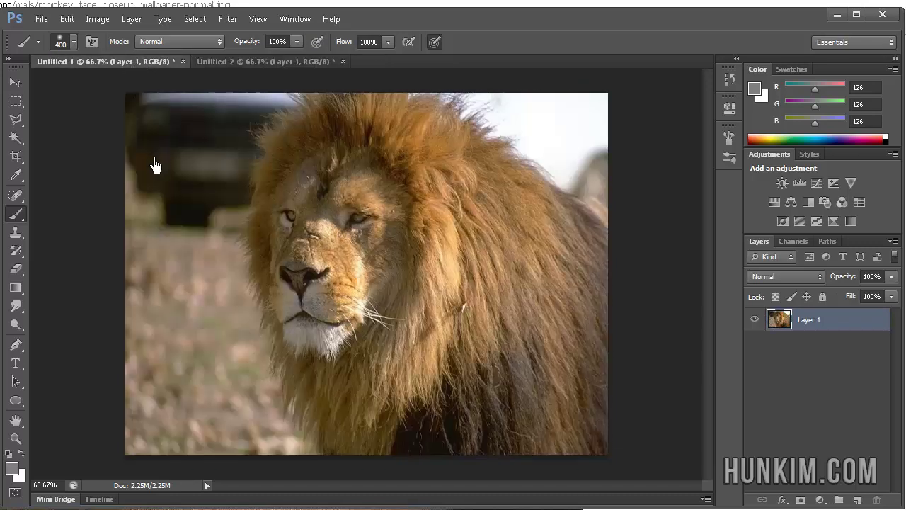
pyautogui.hotkey('ctrl', 'v')
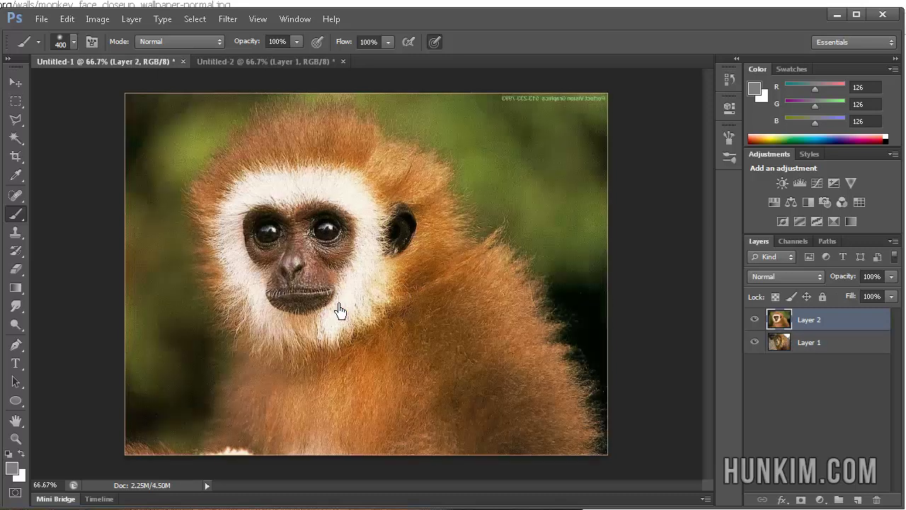
# - Add a layer mask to Layer 2 and paint out the lower-left and upper-right to reveal the lion's mane
pyautogui.click(801, 501)
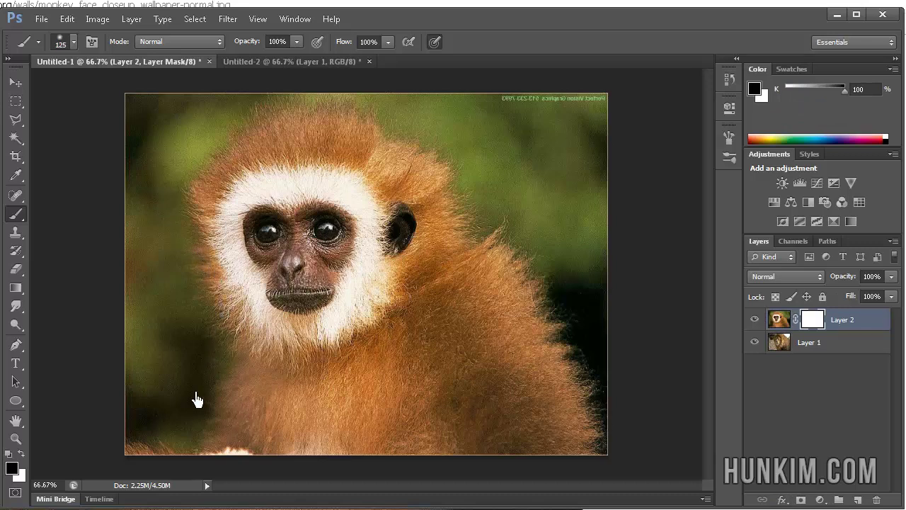
pyautogui.press(']')
pyautogui.moveTo(192, 421)
pyautogui.mouseDown()
pyautogui.moveTo(149, 390)
pyautogui.moveTo(300, 485)
pyautogui.moveTo(334, 449)
pyautogui.moveTo(613, 444)
pyautogui.moveTo(639, 368)
pyautogui.moveTo(581, 356)
pyautogui.moveTo(566, 379)
pyautogui.mouseUp()
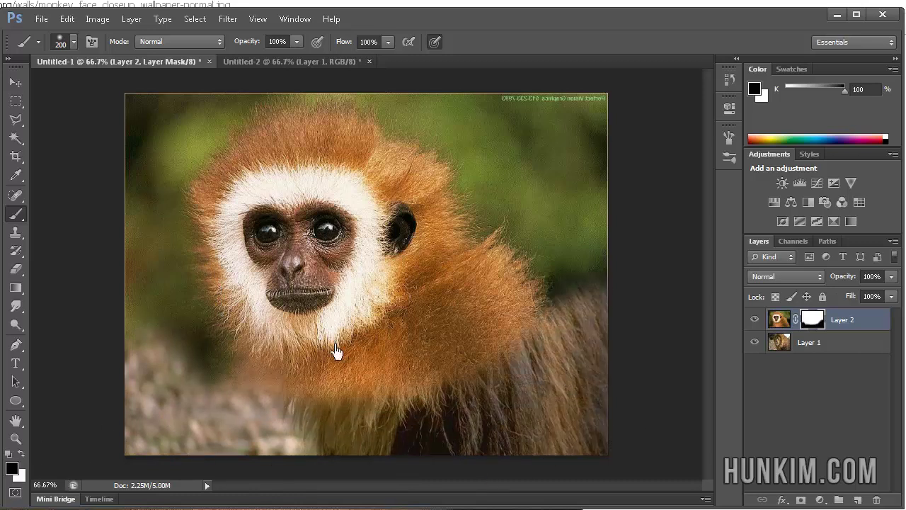
pyautogui.moveTo(571, 349)
pyautogui.mouseDown()
pyautogui.moveTo(575, 291)
pyautogui.moveTo(573, 307)
pyautogui.moveTo(589, 284)
pyautogui.moveTo(588, 84)
pyautogui.moveTo(541, 91)
pyautogui.moveTo(554, 200)
pyautogui.moveTo(545, 254)
pyautogui.moveTo(520, 301)
pyautogui.moveTo(550, 100)
pyautogui.moveTo(481, 53)
pyautogui.moveTo(452, 86)
pyautogui.moveTo(391, 51)
pyautogui.moveTo(379, 65)
pyautogui.moveTo(275, 70)
pyautogui.moveTo(74, 169)
pyautogui.moveTo(167, 53)
pyautogui.moveTo(136, 61)
pyautogui.moveTo(149, 120)
pyautogui.moveTo(118, 322)
pyautogui.moveTo(173, 397)
pyautogui.moveTo(164, 404)
pyautogui.moveTo(276, 449)
pyautogui.moveTo(439, 394)
pyautogui.moveTo(482, 339)
pyautogui.moveTo(526, 175)
pyautogui.mouseUp()
# - With a smaller brush and adjusted hardness, mask away the green blur along the top fur
pyautogui.press('[')
pyautogui.press('[')
pyautogui.press('[')
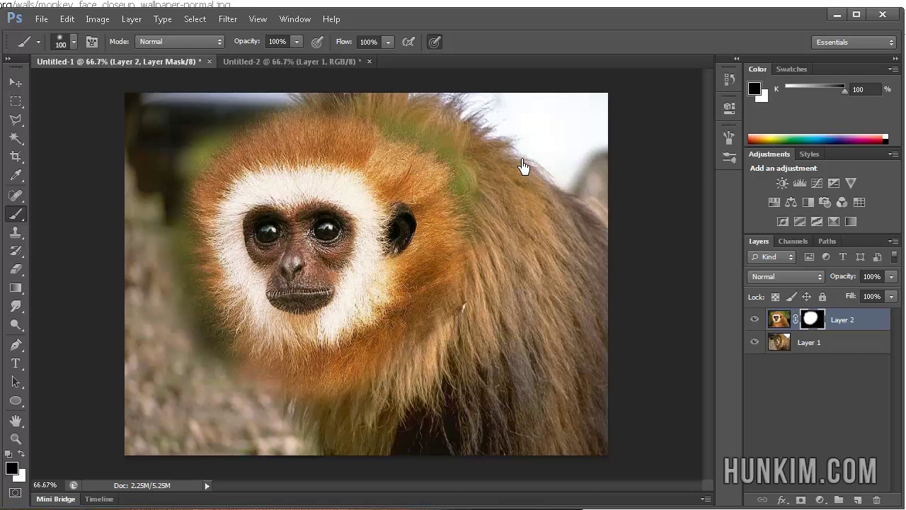
pyautogui.click(74, 42)
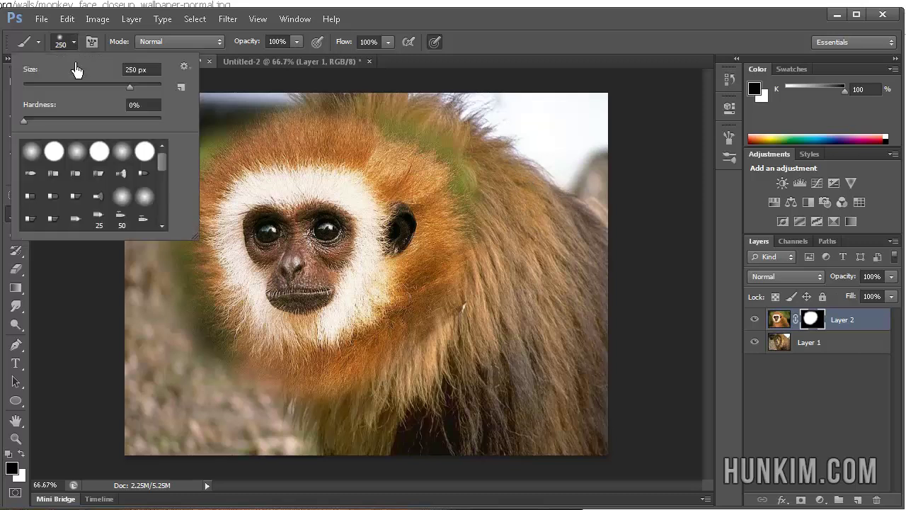
pyautogui.click(24, 125)
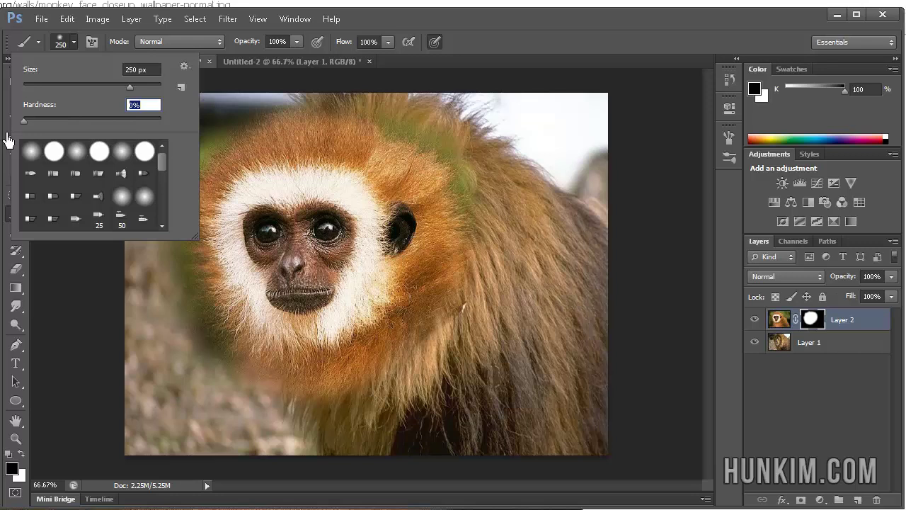
pyautogui.moveTo(468, 178)
pyautogui.mouseDown()
pyautogui.moveTo(454, 130)
pyautogui.moveTo(465, 147)
pyautogui.moveTo(419, 118)
pyautogui.moveTo(400, 90)
pyautogui.moveTo(257, 111)
pyautogui.moveTo(205, 143)
pyautogui.moveTo(159, 204)
pyautogui.moveTo(158, 246)
pyautogui.moveTo(170, 313)
pyautogui.moveTo(173, 194)
pyautogui.moveTo(179, 325)
pyautogui.moveTo(216, 417)
pyautogui.moveTo(212, 380)
pyautogui.moveTo(252, 398)
pyautogui.moveTo(353, 408)
pyautogui.moveTo(430, 343)
pyautogui.moveTo(451, 308)
pyautogui.moveTo(441, 327)
pyautogui.moveTo(444, 211)
pyautogui.moveTo(435, 162)
pyautogui.moveTo(372, 138)
pyautogui.moveTo(251, 128)
pyautogui.mouseUp()
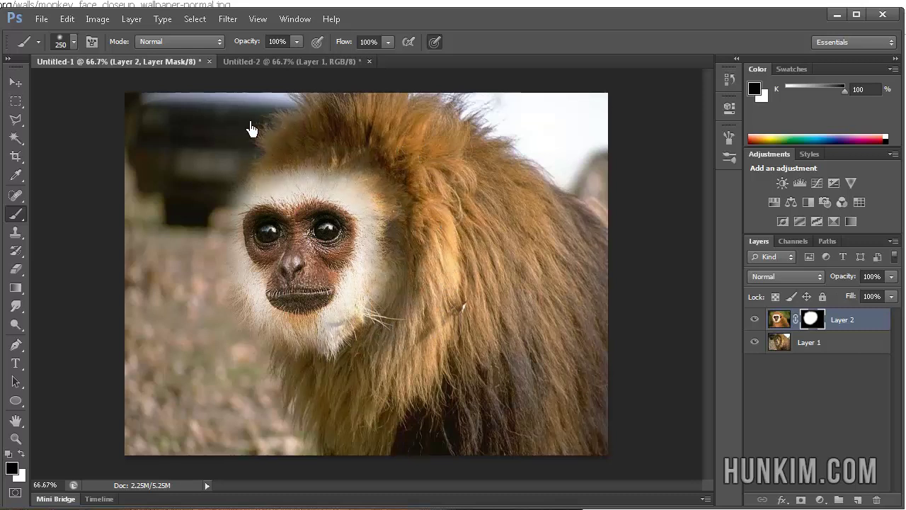
# - Scale the monkey layer up slightly, shift it right into the mane, then rotate it slightly
pyautogui.hotkey('ctrl', 't')
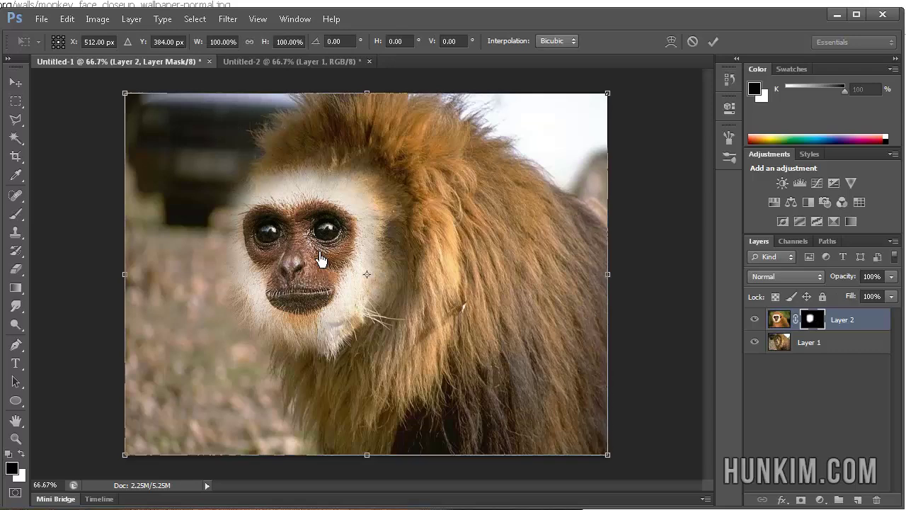
pyautogui.moveTo(611, 103); pyautogui.dragTo(629, 123)
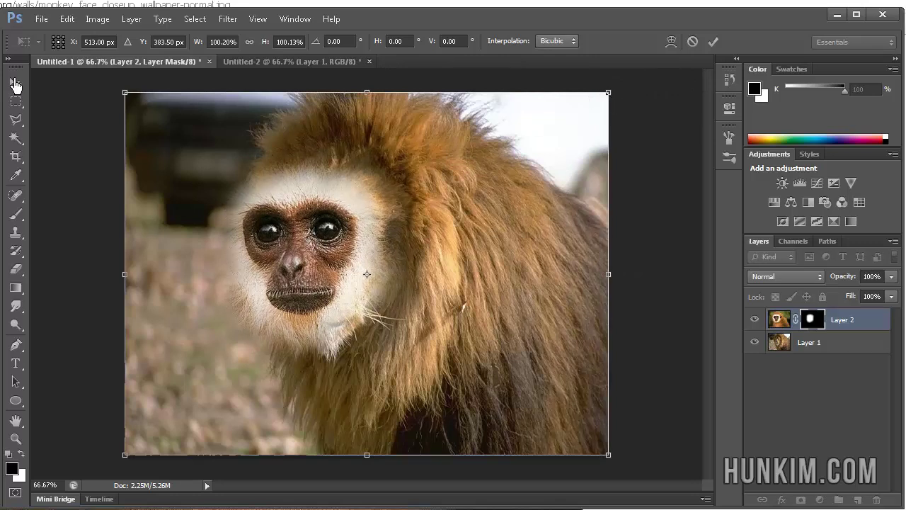
pyautogui.moveTo(288, 222); pyautogui.dragTo(312, 262)
pyautogui.press('Return')
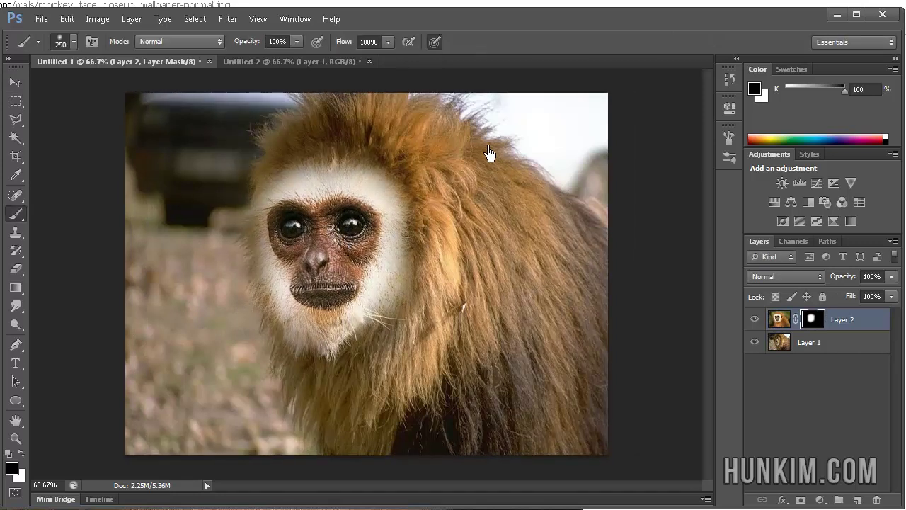
pyautogui.hotkey('ctrl', 't')
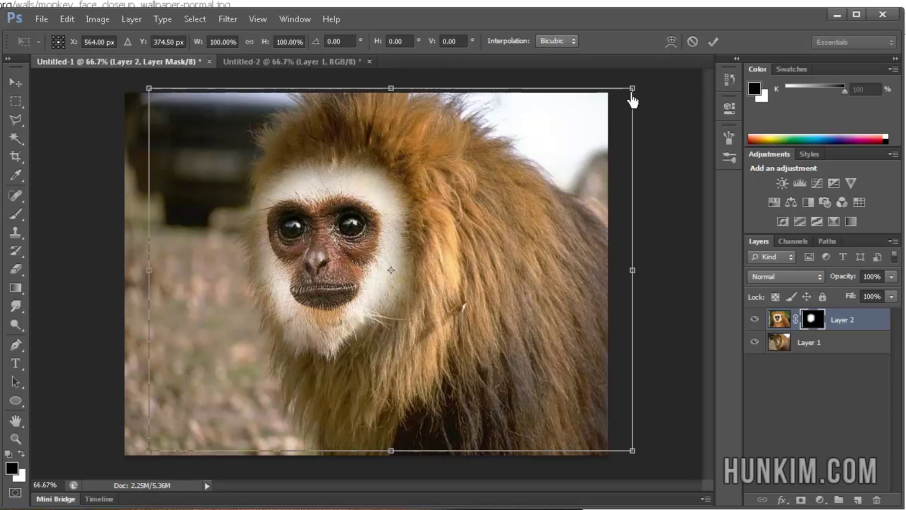
pyautogui.moveTo(641, 85)
pyautogui.mouseDown()
pyautogui.moveTo(659, 101)
pyautogui.moveTo(649, 81)
pyautogui.mouseUp()
# - Apply the transform with the rotation returned to 0°
pyautogui.press('Return')
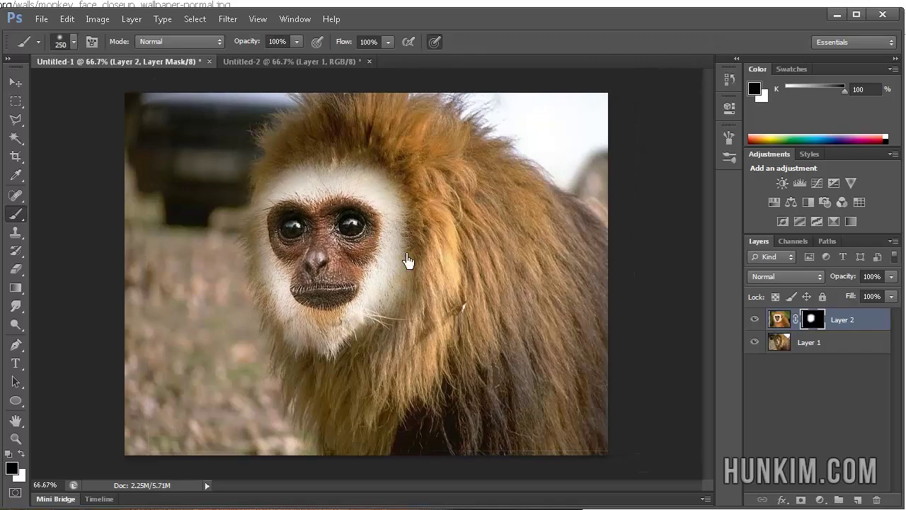
pyautogui.scroll(5, 374, 303)
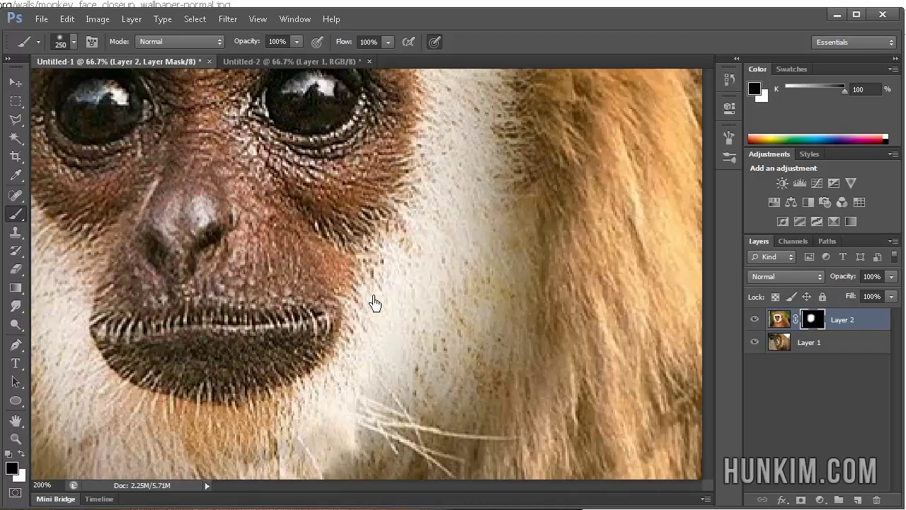
pyautogui.scroll(-5, 374, 303)
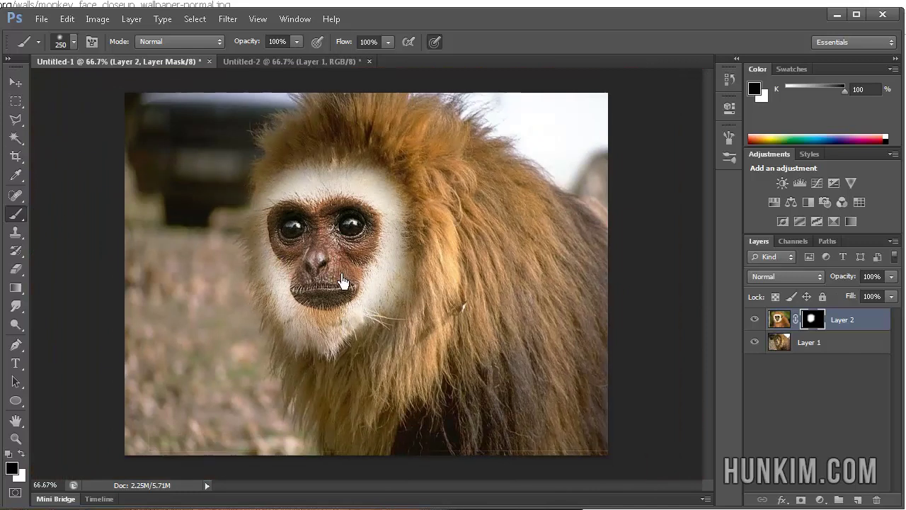
# - Mask part of the monkey's right cheek with a 100 px brush and check its hardness
pyautogui.press('[')
pyautogui.press('[')
pyautogui.press('[')
pyautogui.press('[')
pyautogui.press('[')
pyautogui.moveTo(403, 304)
pyautogui.mouseDown()
pyautogui.moveTo(397, 325)
pyautogui.moveTo(426, 170)
pyautogui.mouseUp()
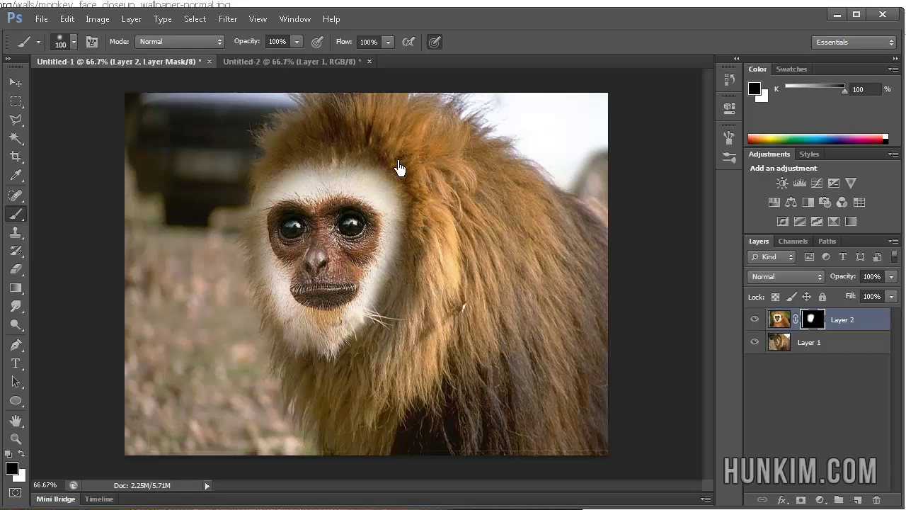
pyautogui.click(73, 44)
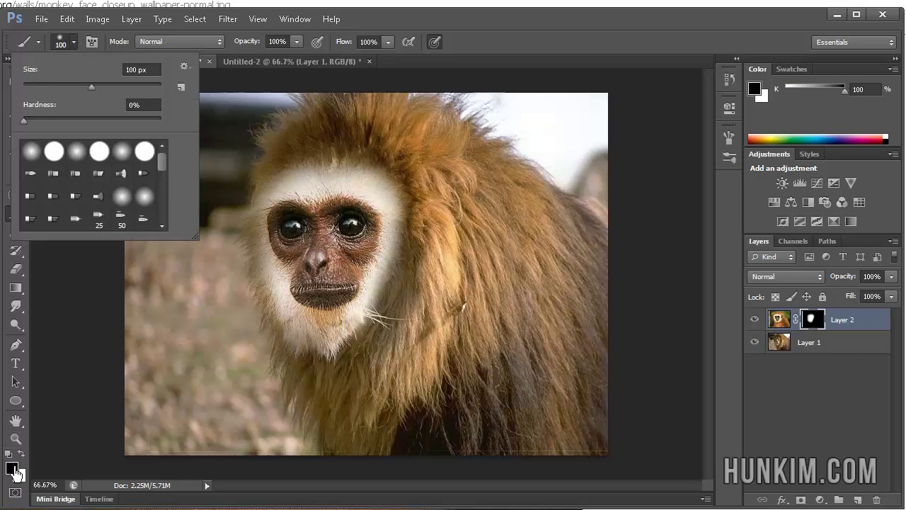
# - Sample a grey foreground colour and paint it over the face with a 150 px brush
pyautogui.click(11, 467)
pyautogui.moveTo(425, 309); pyautogui.dragTo(429, 338)
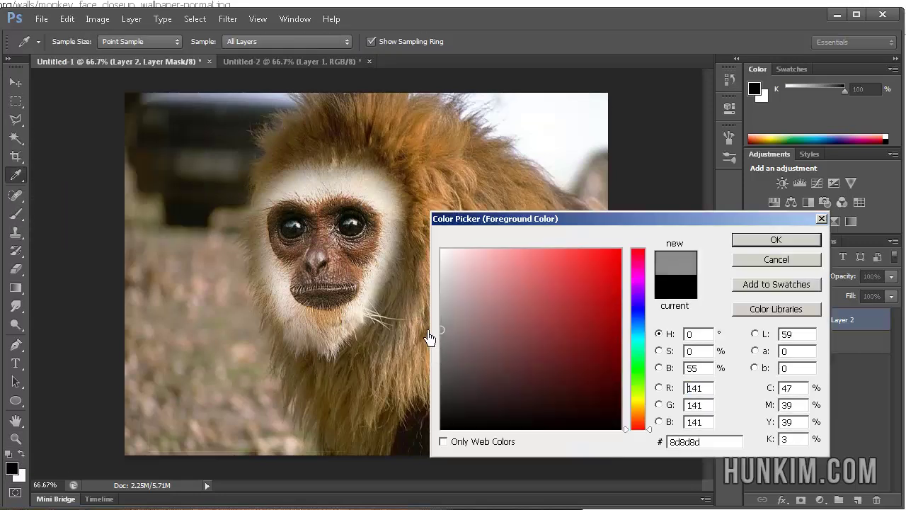
pyautogui.click(775, 243)
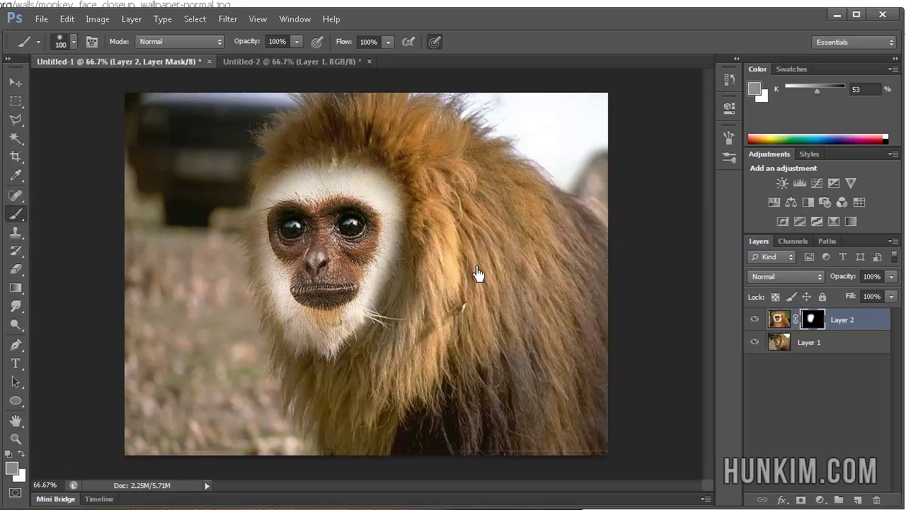
pyautogui.press(']')
pyautogui.press(']')
pyautogui.moveTo(439, 259)
pyautogui.mouseDown()
pyautogui.moveTo(345, 220)
pyautogui.moveTo(404, 275)
pyautogui.moveTo(345, 282)
pyautogui.moveTo(309, 253)
pyautogui.mouseUp()
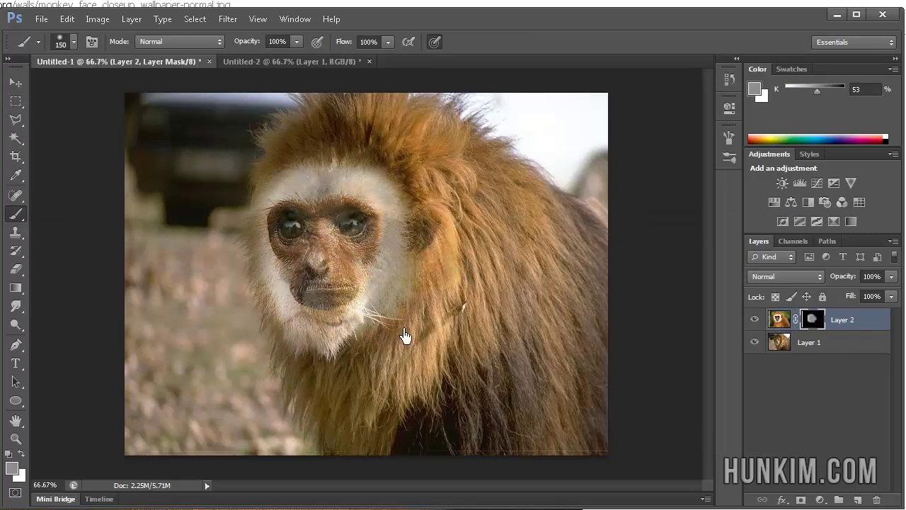
# - Undo the grey painting to hide the gibbon ear and switch the painting colour to white
pyautogui.hotkey('ctrl', 'z')
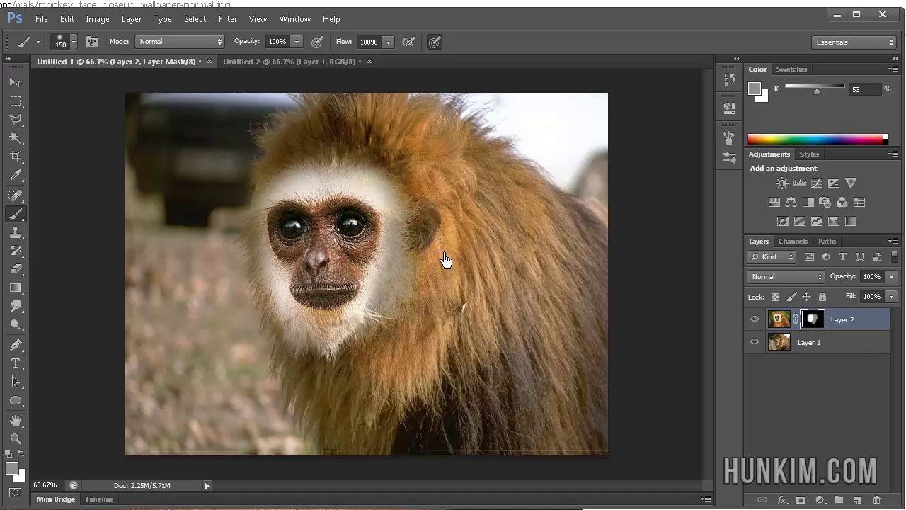
pyautogui.hotkey('ctrl', 'z')
pyautogui.press('x')
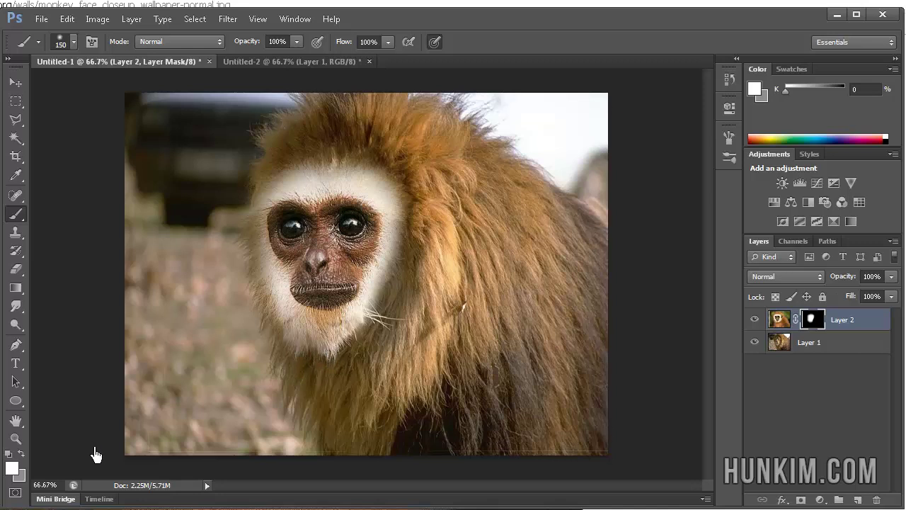
# - Paint white to reveal the gibbon's ear and fur, fill the whole mask white, then reset default colours
pyautogui.moveTo(409, 274)
pyautogui.mouseDown()
pyautogui.moveTo(421, 233)
pyautogui.moveTo(426, 244)
pyautogui.moveTo(428, 225)
pyautogui.moveTo(427, 250)
pyautogui.moveTo(433, 240)
pyautogui.moveTo(454, 257)
pyautogui.moveTo(465, 218)
pyautogui.moveTo(480, 208)
pyautogui.moveTo(441, 315)
pyautogui.moveTo(404, 287)
pyautogui.moveTo(361, 296)
pyautogui.moveTo(376, 332)
pyautogui.mouseUp()
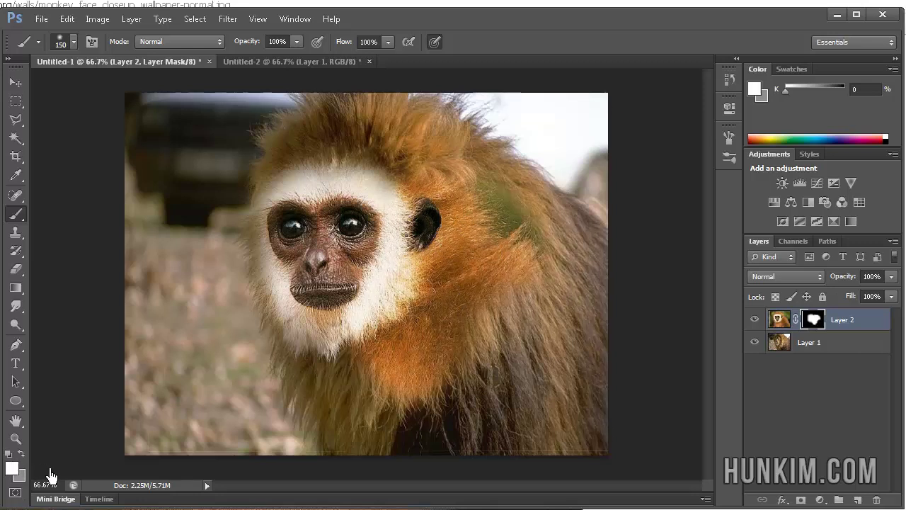
pyautogui.press(']')
pyautogui.press(']')
pyautogui.press(']')
pyautogui.press(']')
pyautogui.moveTo(335, 354)
pyautogui.mouseDown()
pyautogui.moveTo(196, 278)
pyautogui.moveTo(149, 404)
pyautogui.moveTo(228, 194)
pyautogui.moveTo(393, 188)
pyautogui.moveTo(524, 134)
pyautogui.mouseUp()
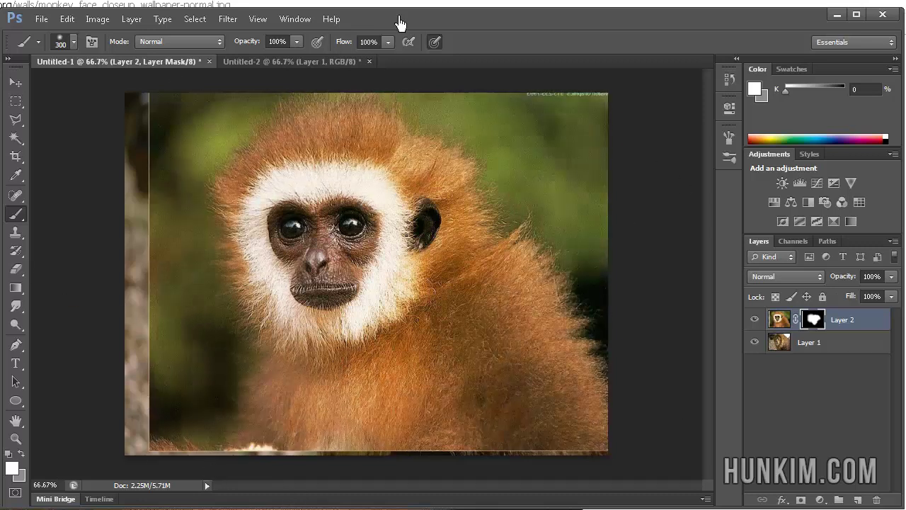
pyautogui.hotkey('alt', 'BackSpace')
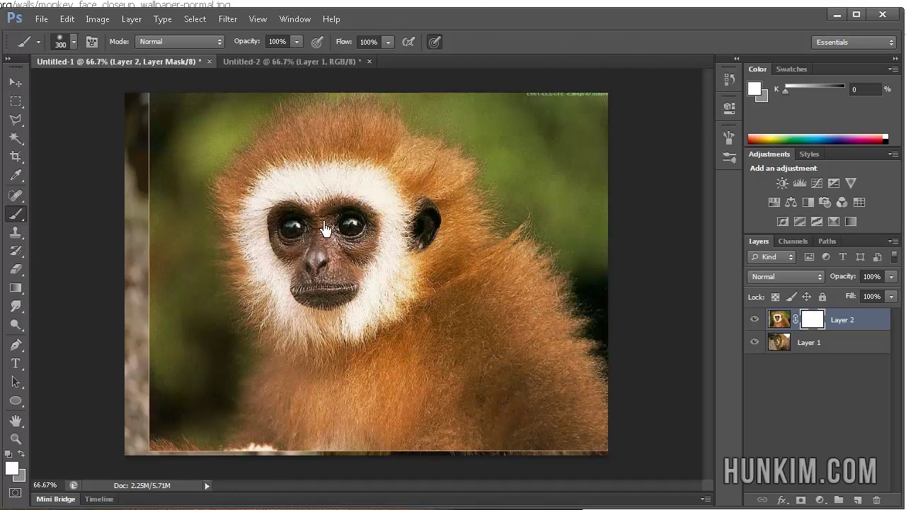
pyautogui.click(7, 456)
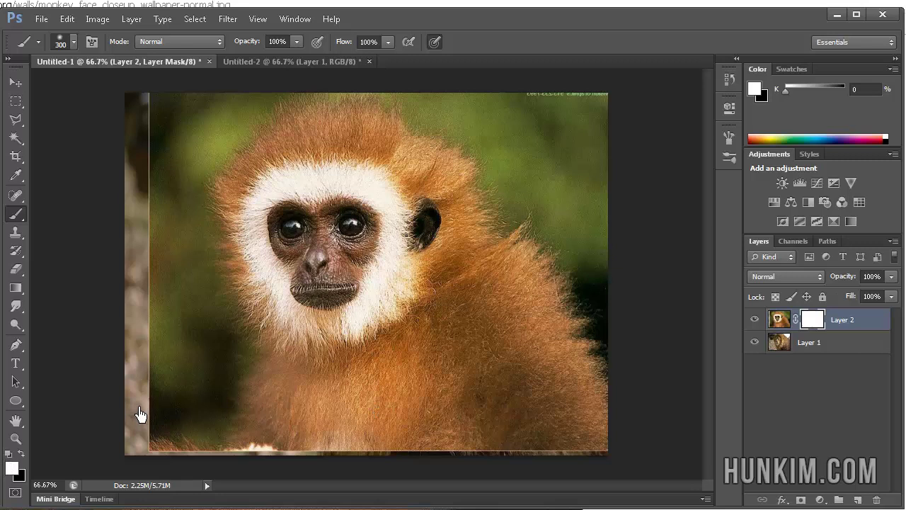
# - Paint black on the mask along the left and right sides to hide the gibbon's fur
pyautogui.press('x')
pyautogui.moveTo(210, 407)
pyautogui.mouseDown()
pyautogui.moveTo(204, 460)
pyautogui.moveTo(188, 464)
pyautogui.moveTo(130, 310)
pyautogui.moveTo(134, 111)
pyautogui.moveTo(147, 90)
pyautogui.moveTo(194, 70)
pyautogui.moveTo(311, 53)
pyautogui.moveTo(420, 54)
pyautogui.moveTo(517, 84)
pyautogui.moveTo(600, 126)
pyautogui.moveTo(629, 170)
pyautogui.moveTo(612, 229)
pyautogui.moveTo(650, 387)
pyautogui.moveTo(631, 408)
pyautogui.moveTo(587, 452)
pyautogui.moveTo(515, 398)
pyautogui.moveTo(480, 419)
pyautogui.moveTo(466, 467)
pyautogui.moveTo(323, 441)
pyautogui.mouseUp()
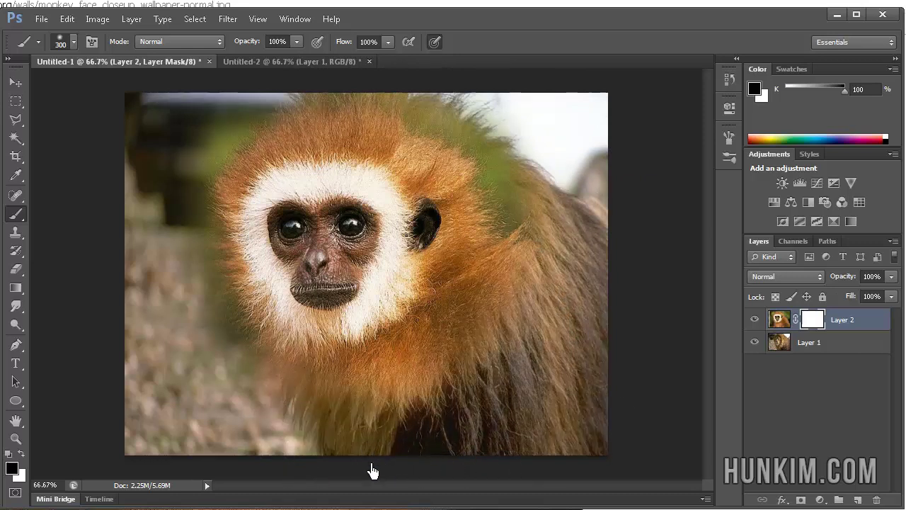
pyautogui.moveTo(395, 449)
pyautogui.mouseDown()
pyautogui.moveTo(459, 370)
pyautogui.moveTo(478, 320)
pyautogui.moveTo(529, 324)
pyautogui.moveTo(508, 253)
pyautogui.moveTo(458, 180)
pyautogui.moveTo(483, 235)
pyautogui.moveTo(455, 231)
pyautogui.moveTo(462, 174)
pyautogui.moveTo(443, 128)
pyautogui.moveTo(358, 81)
pyautogui.moveTo(310, 80)
pyautogui.moveTo(211, 118)
pyautogui.moveTo(172, 168)
pyautogui.moveTo(159, 291)
pyautogui.moveTo(181, 344)
pyautogui.moveTo(238, 400)
pyautogui.moveTo(294, 418)
pyautogui.moveTo(393, 408)
pyautogui.moveTo(308, 456)
pyautogui.mouseUp()
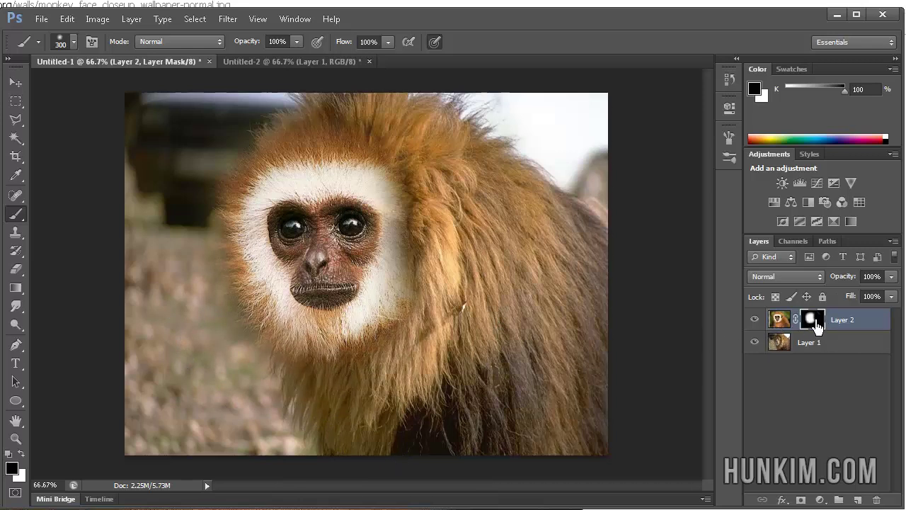
# - Target Layer 2's mask thumbnail and choose Delete Layer Mask from its context menu
pyautogui.hotkey('ctrl', '2')
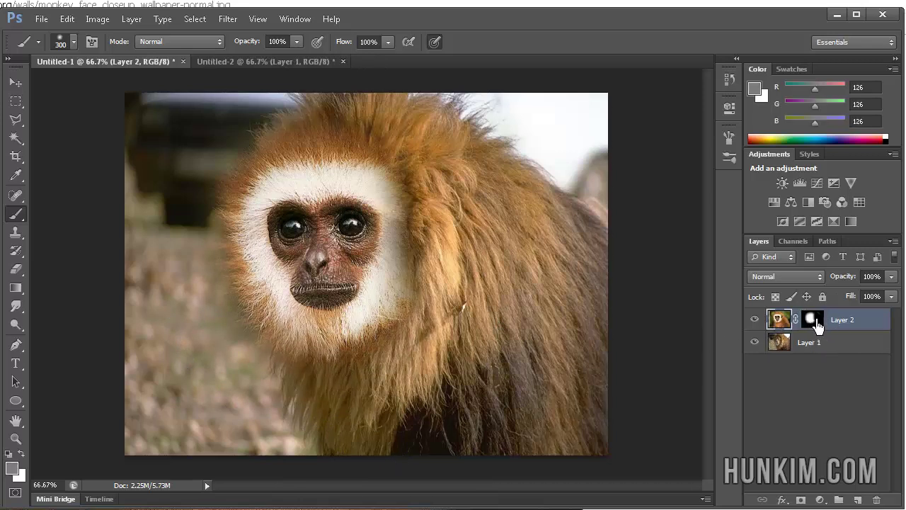
pyautogui.click(817, 327)
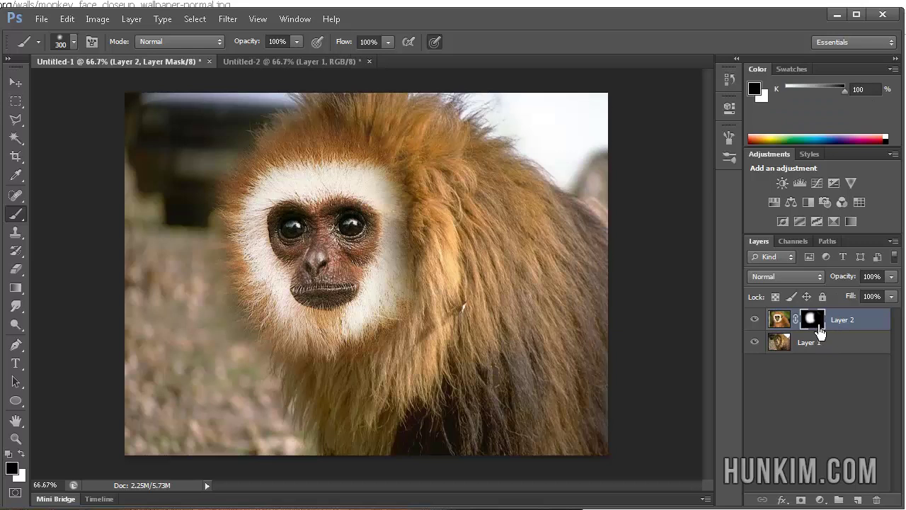
pyautogui.rightClick(819, 327)
pyautogui.click(847, 350)
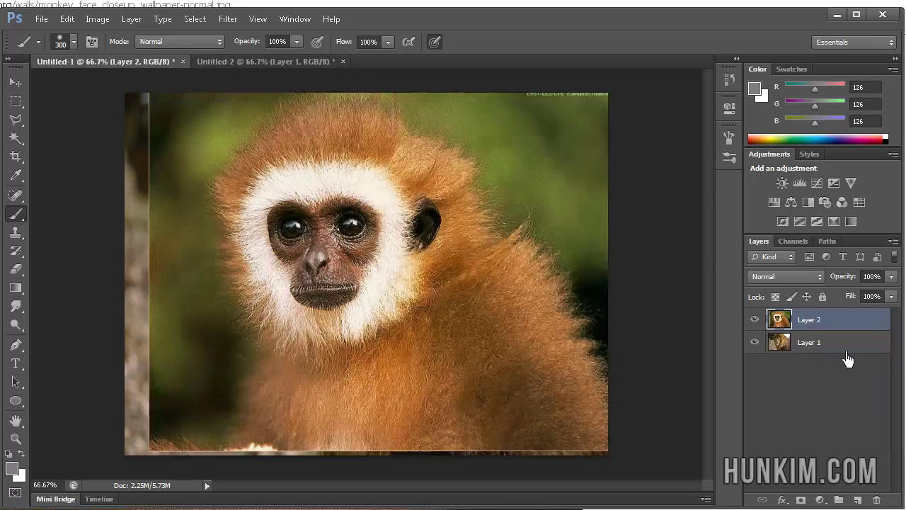